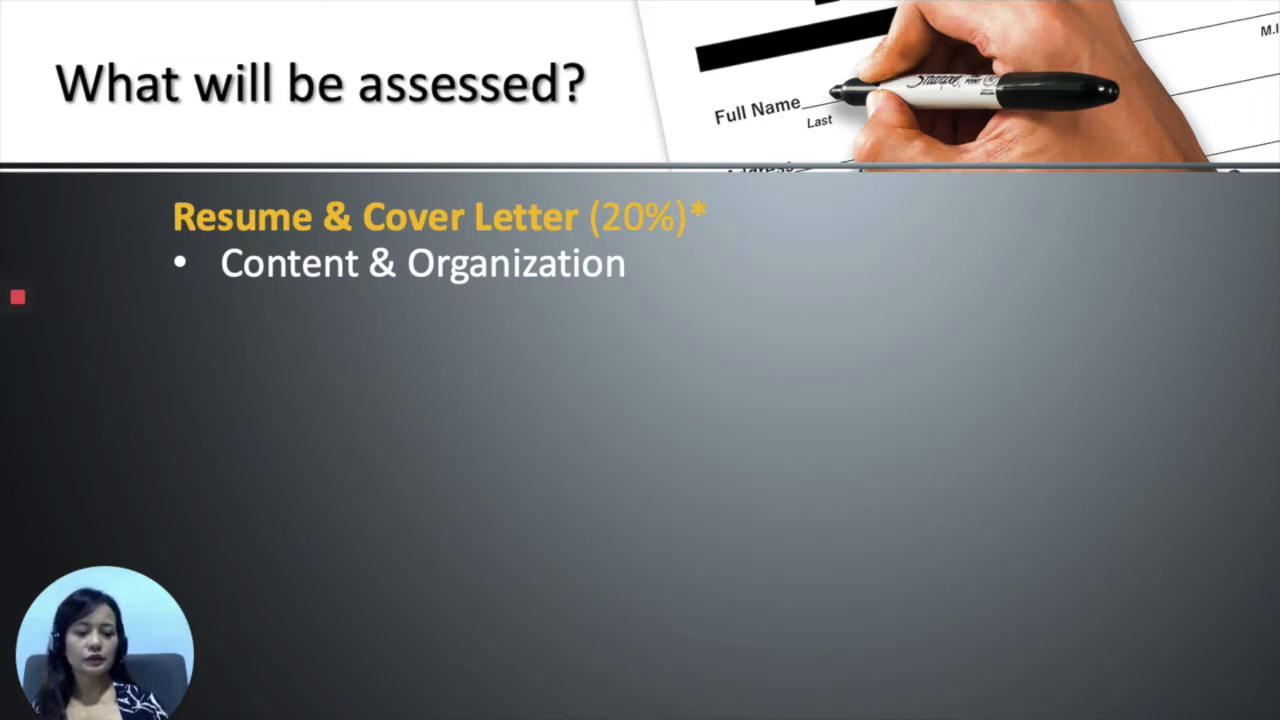
# Step: Reveal the As Interviewee (60%) criterion beneath Resume & Cover Letter (20%)
pyautogui.press('space')
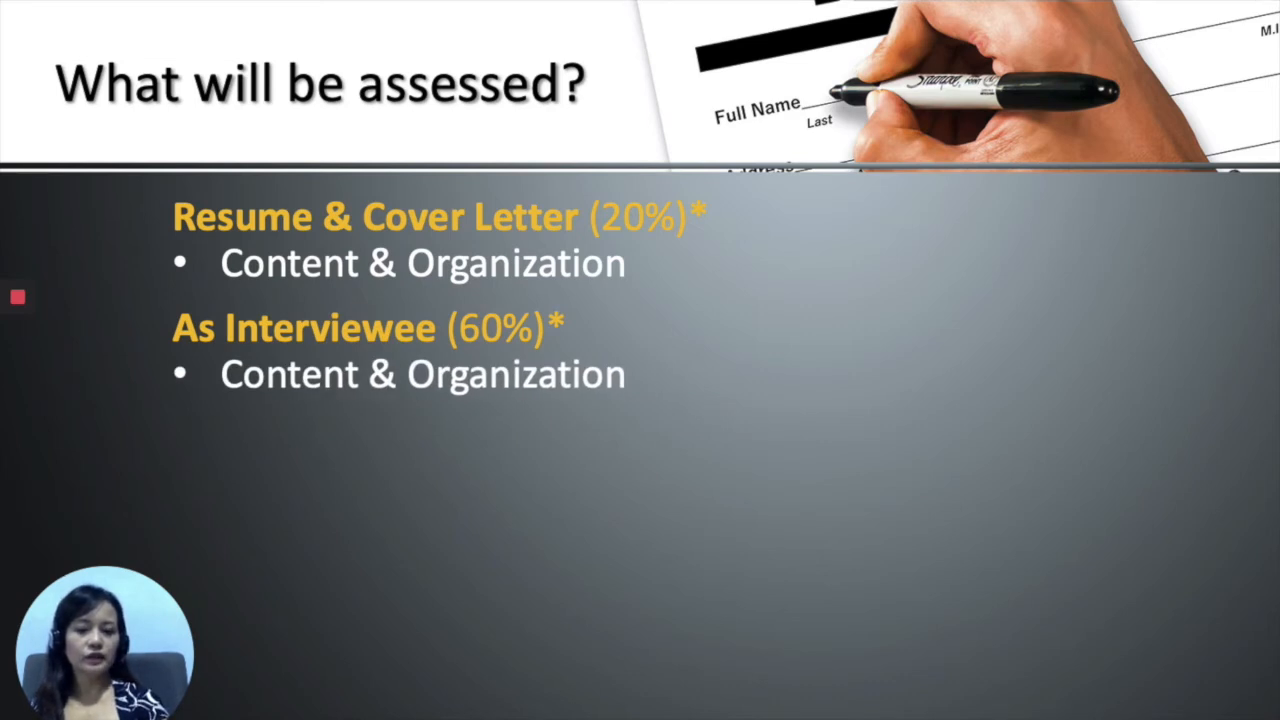
# Step: Reveal the Presence and Language, Grammar & Delivery points under As Interviewee
pyautogui.press('space')
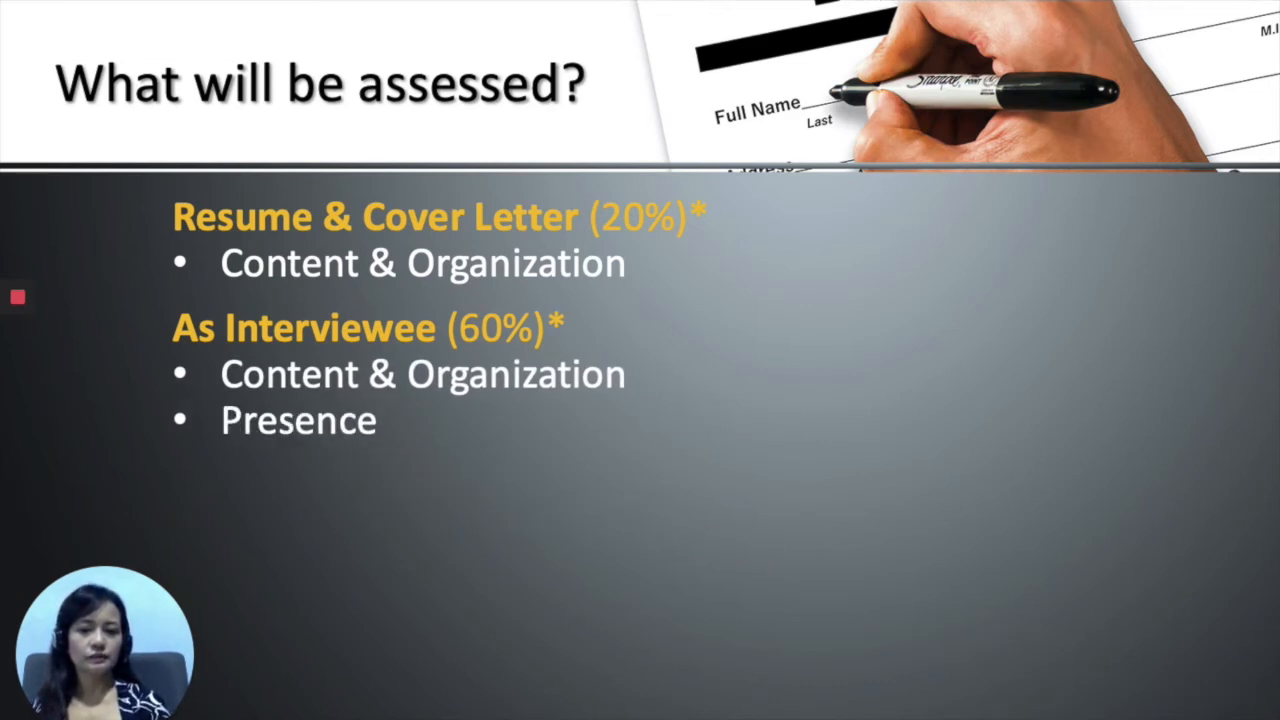
pyautogui.press('space')
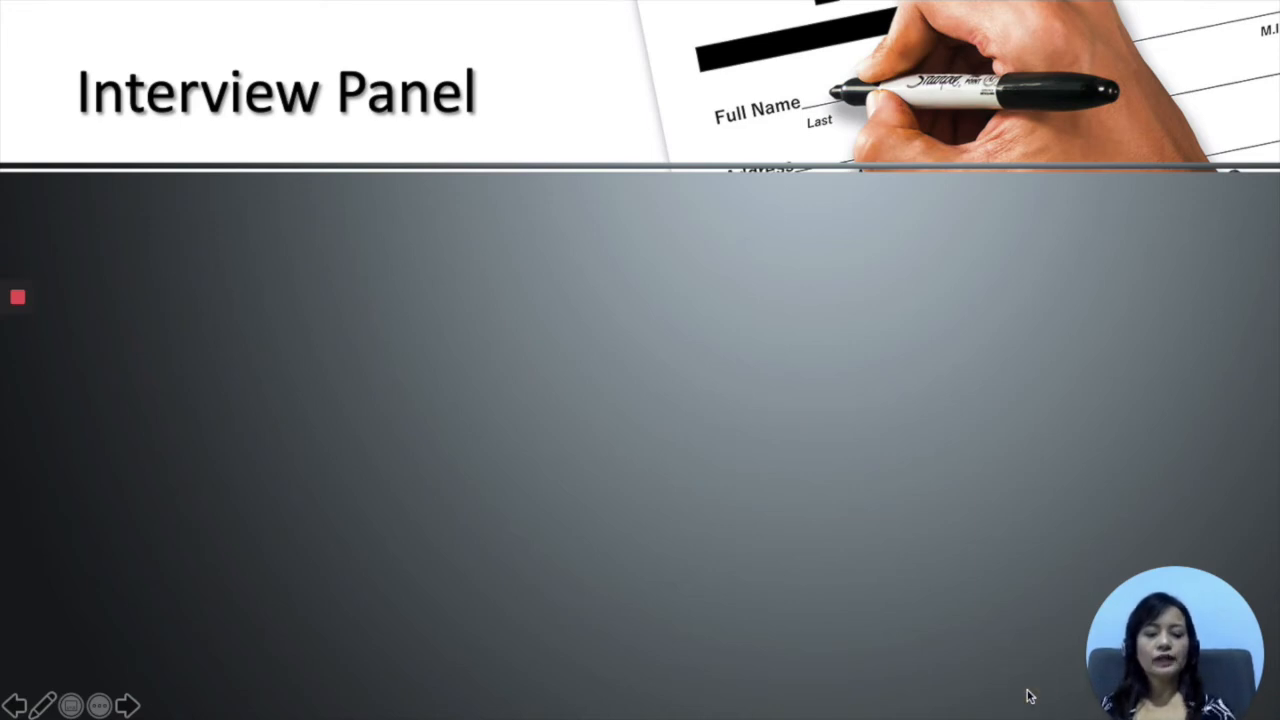
# Step: Reveal preparing relevant questions, giving different questions, and distributing tasks among members
pyautogui.press('space')
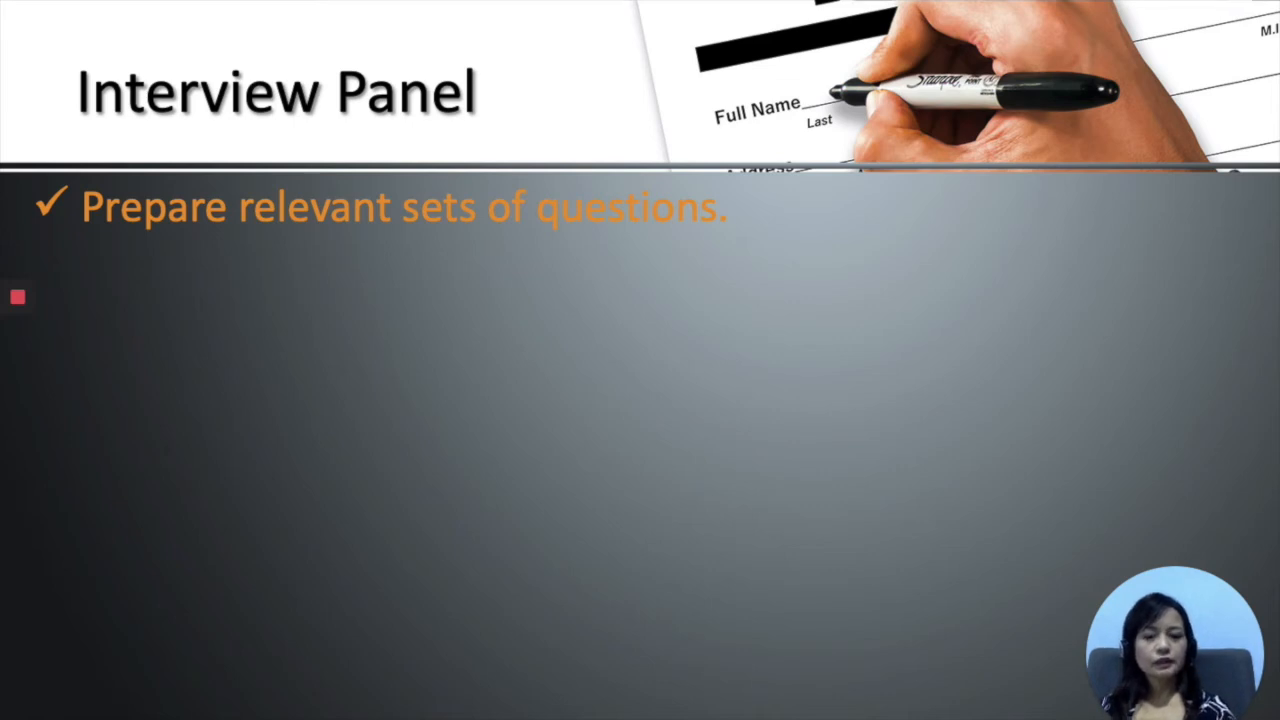
pyautogui.press('space')
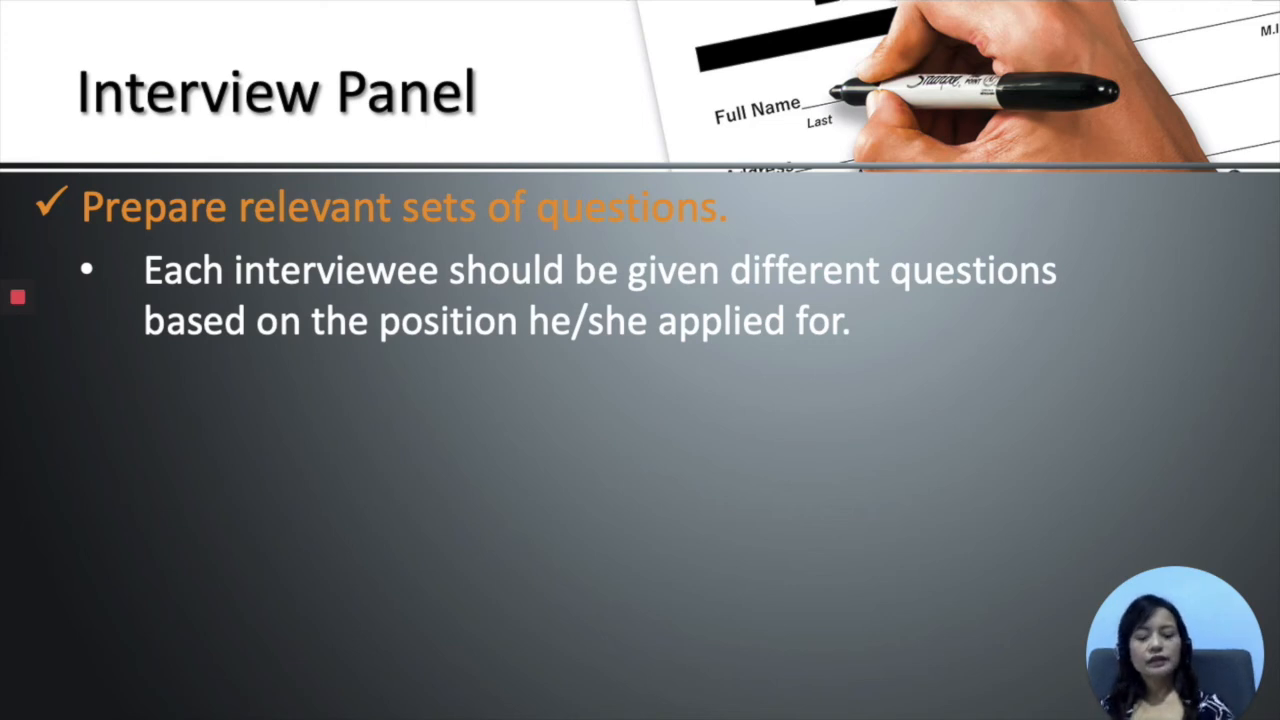
pyautogui.press('space')
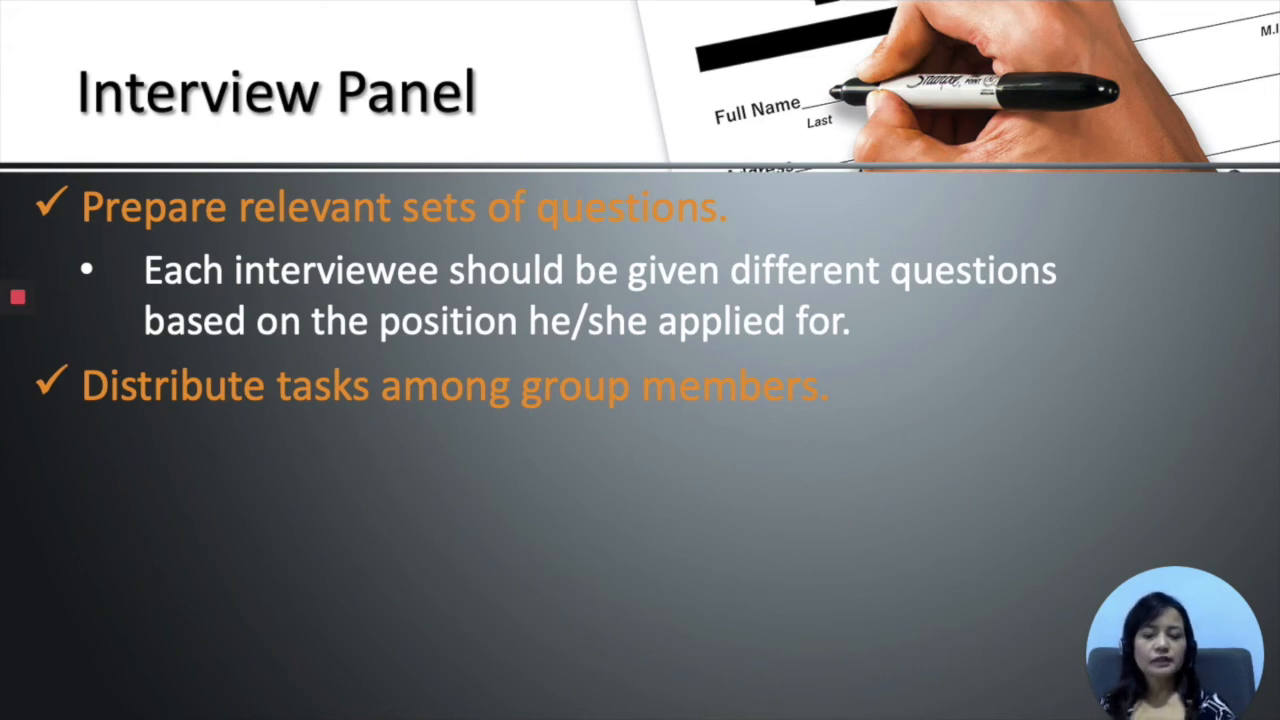
# Step: Reveal interviewing at least 2 candidates and encouraging interviewees, then reach the good-luck slide
pyautogui.press('space')
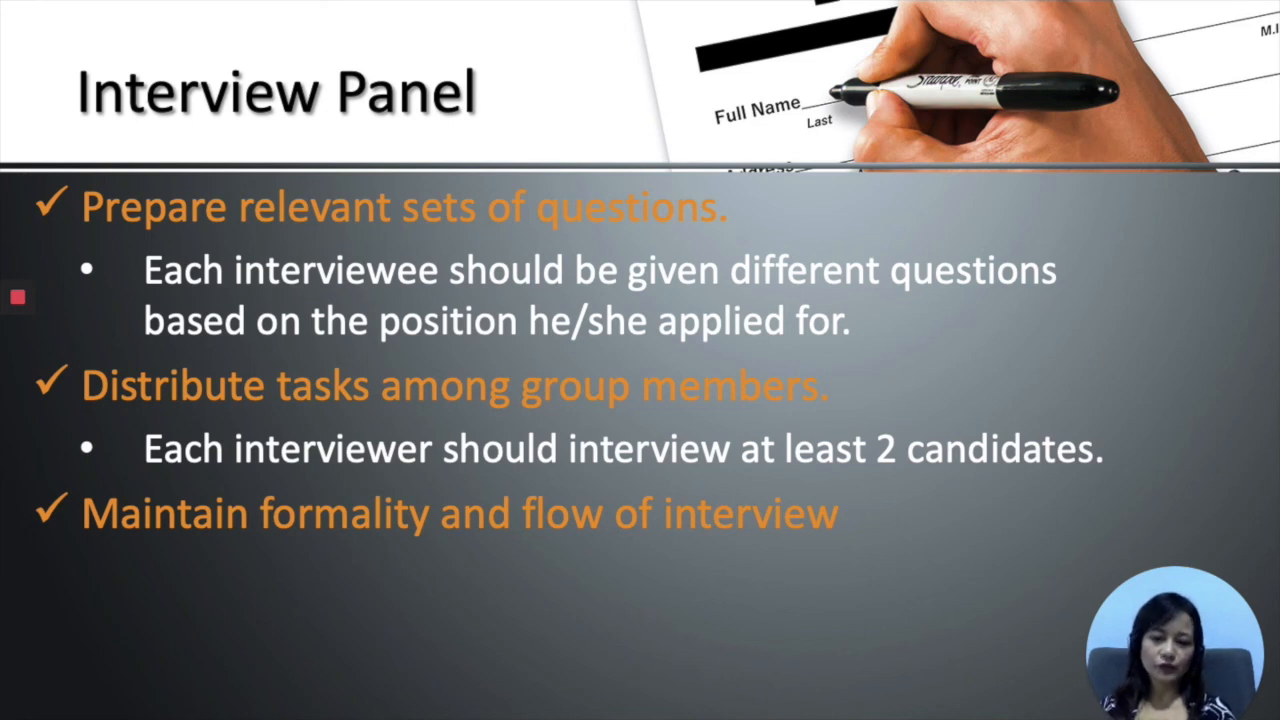
pyautogui.press('space')
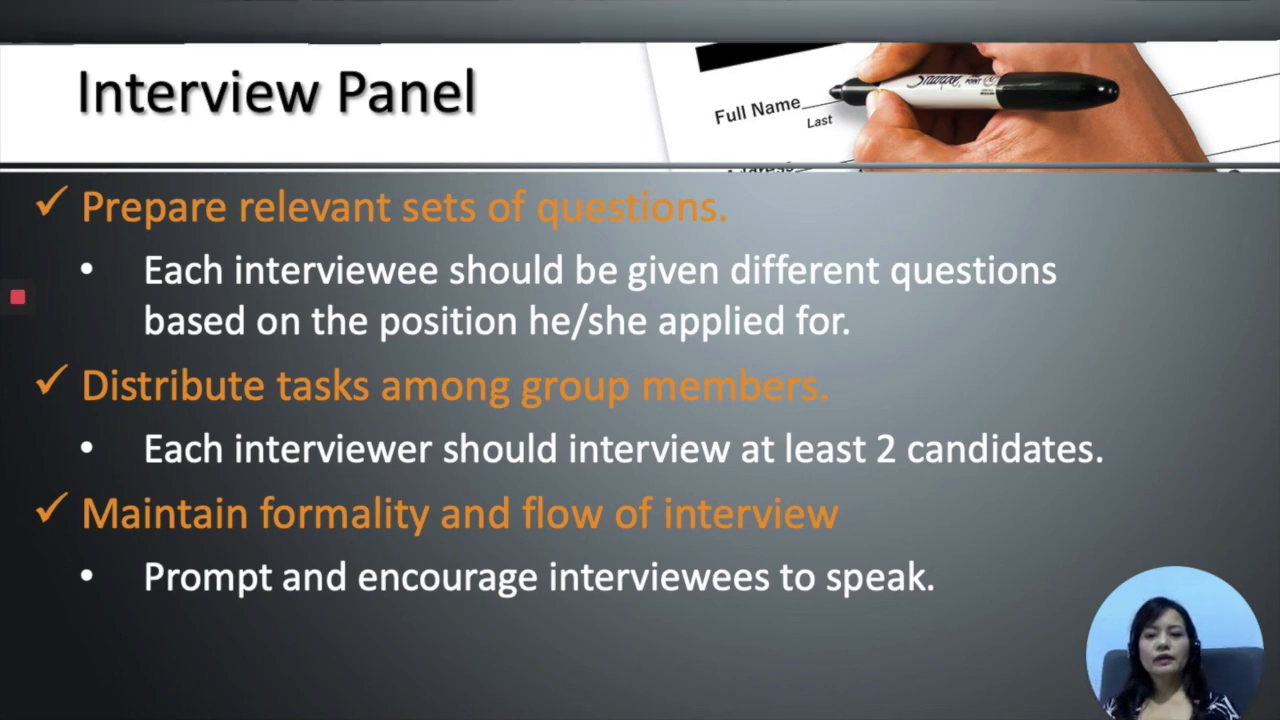
pyautogui.press('Right')
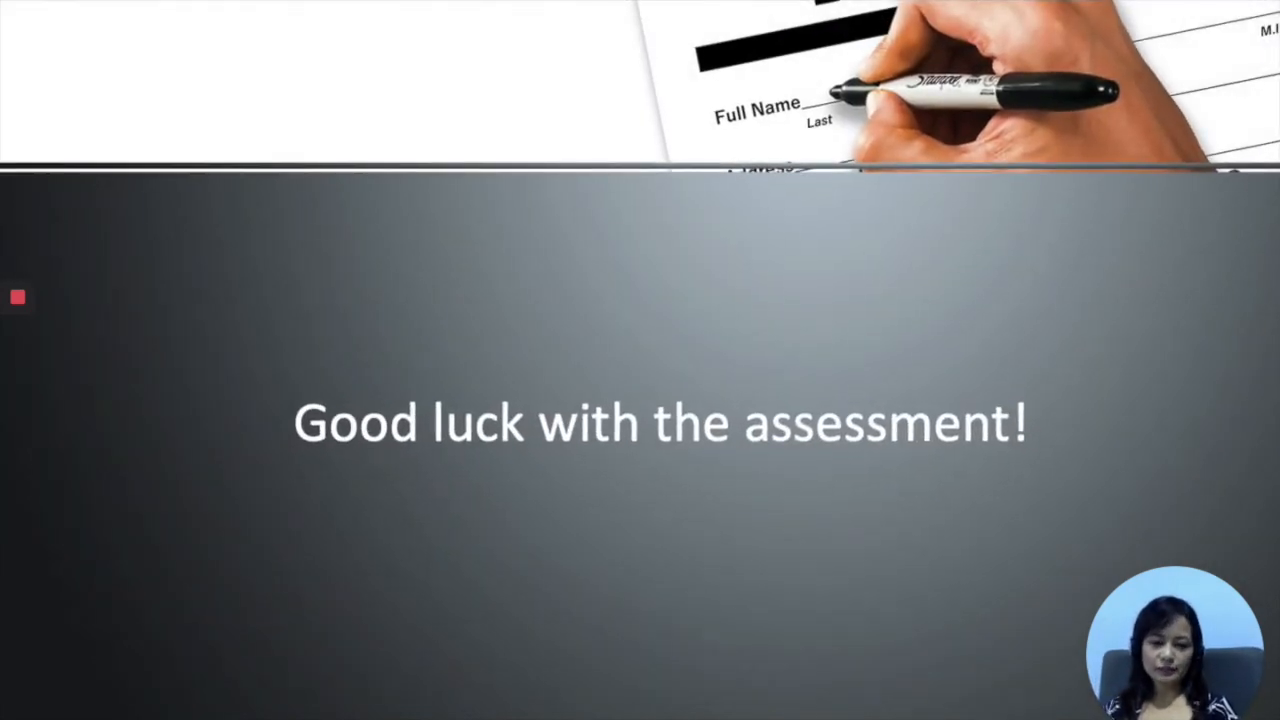